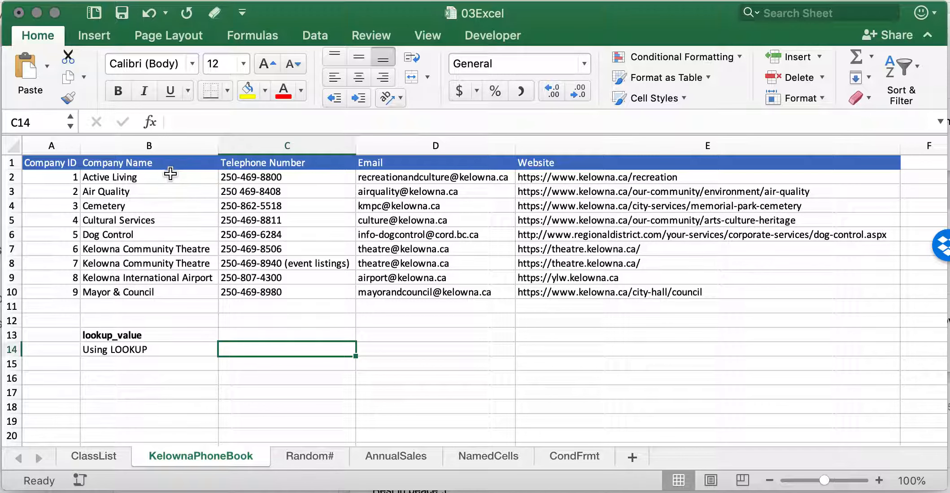
Examine the Company Name column and the Cultural Services row of the phone book table.
left_click_drag(170, 175, 169, 295)
left_click(153, 220)
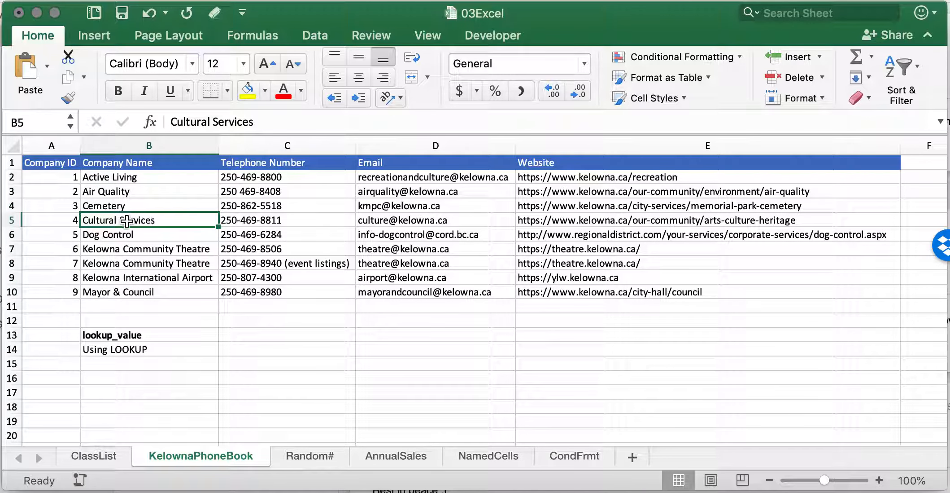
left_click_drag(119, 221, 557, 221)
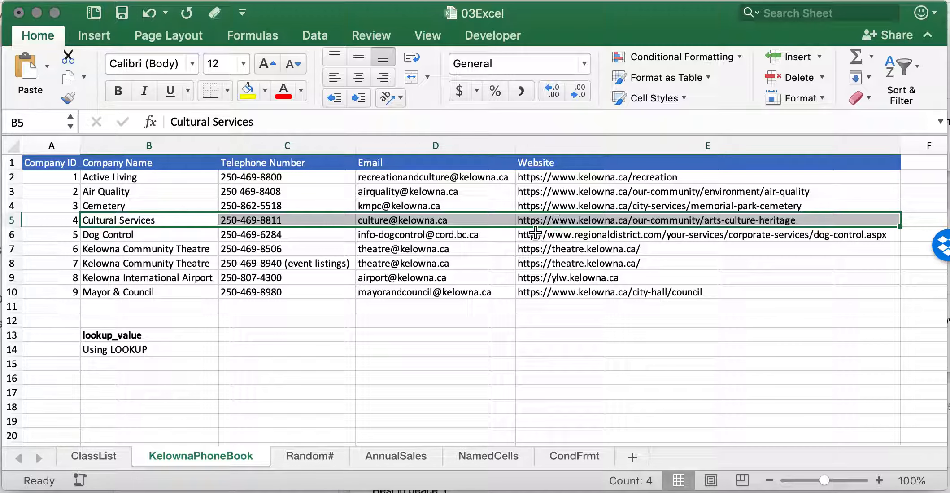
left_click(254, 350)
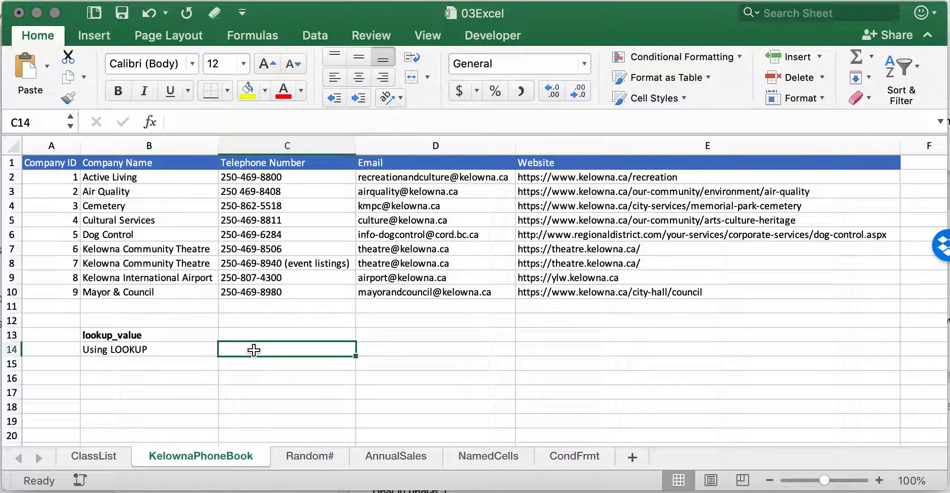
type("=loo")
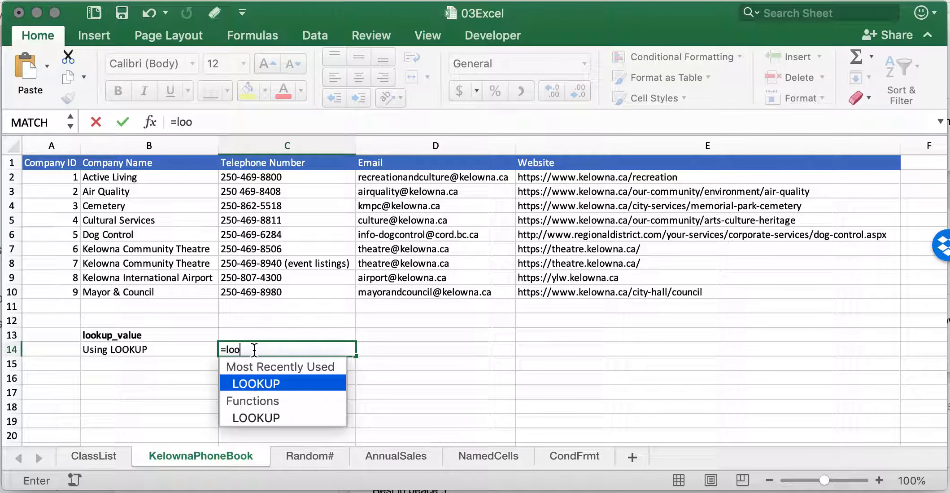
type("ku")
key("Tab")
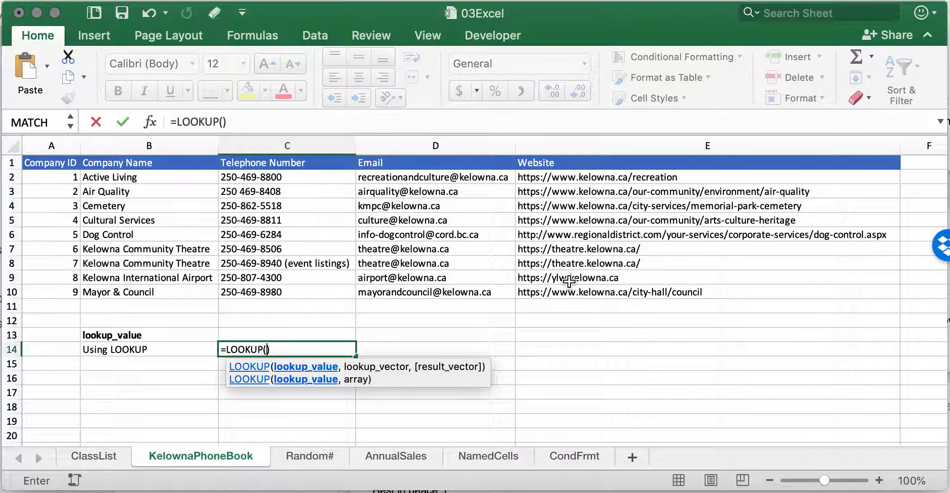
key("BackSpace")
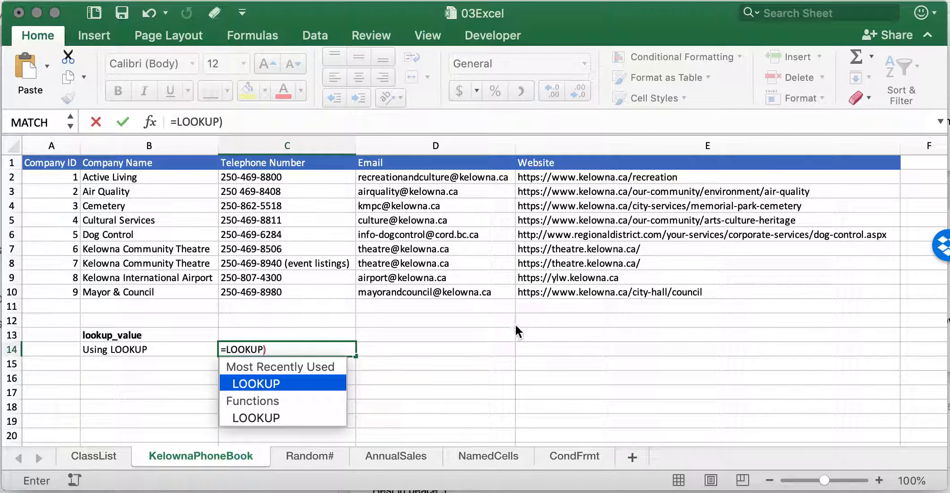
key("Return")
left_click(677, 216)
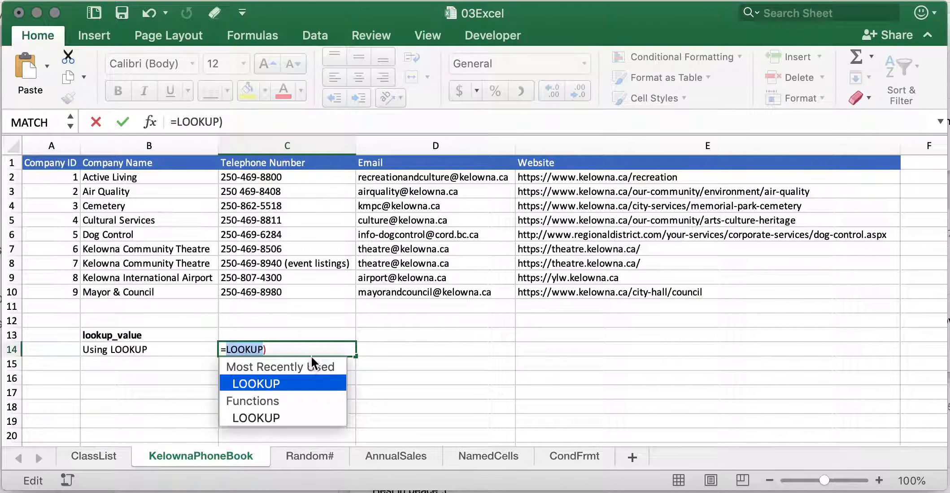
key("BackSpace")
key("Delete")
key("BackSpace")
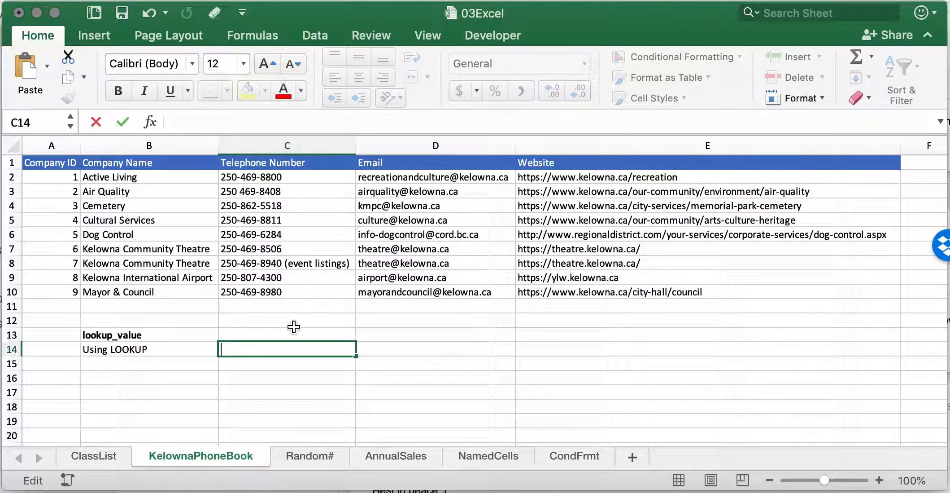
Enter Dog Control as the lookup value in cell C13.
left_click(289, 339)
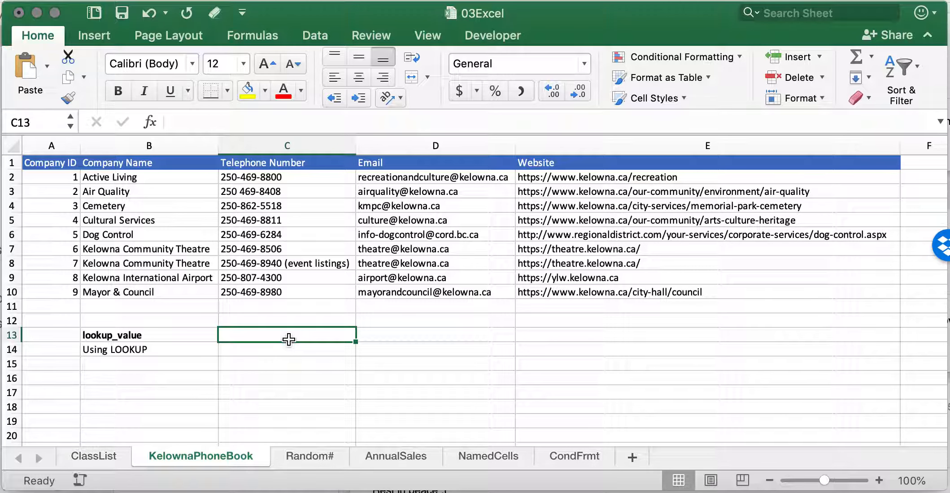
type("D")
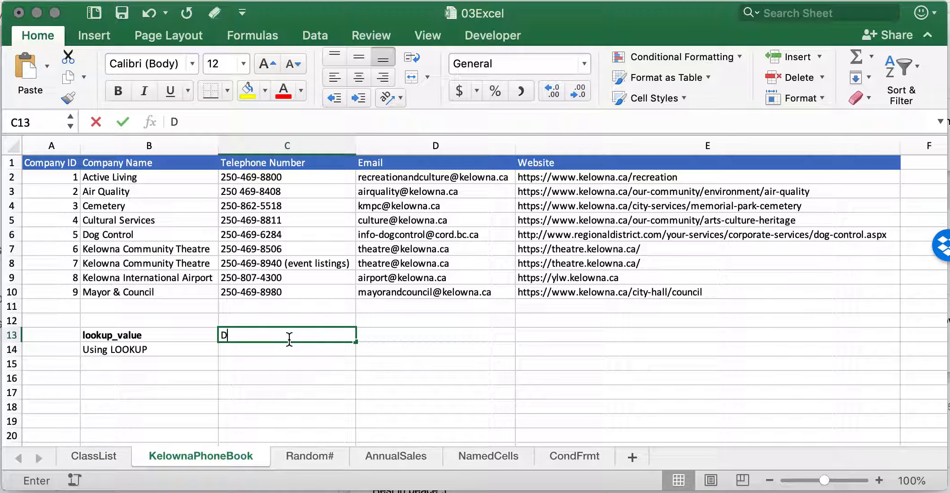
type("og Control")
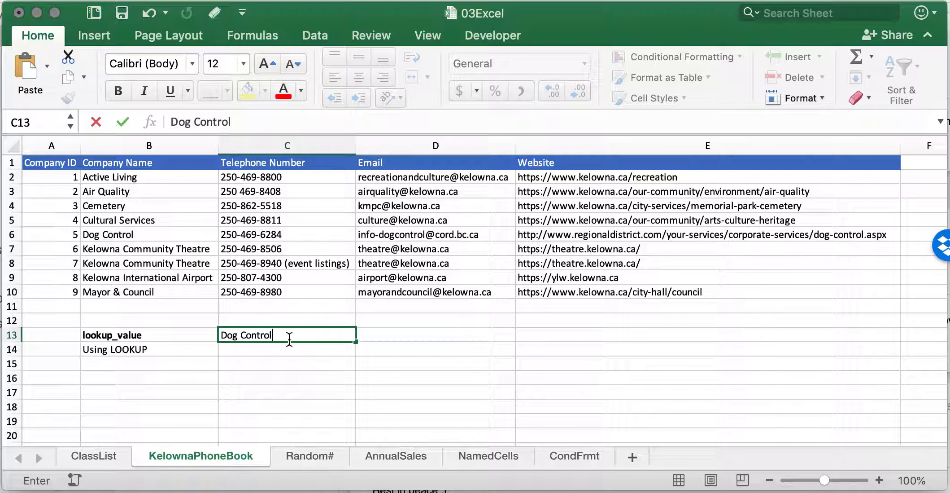
key("Return")
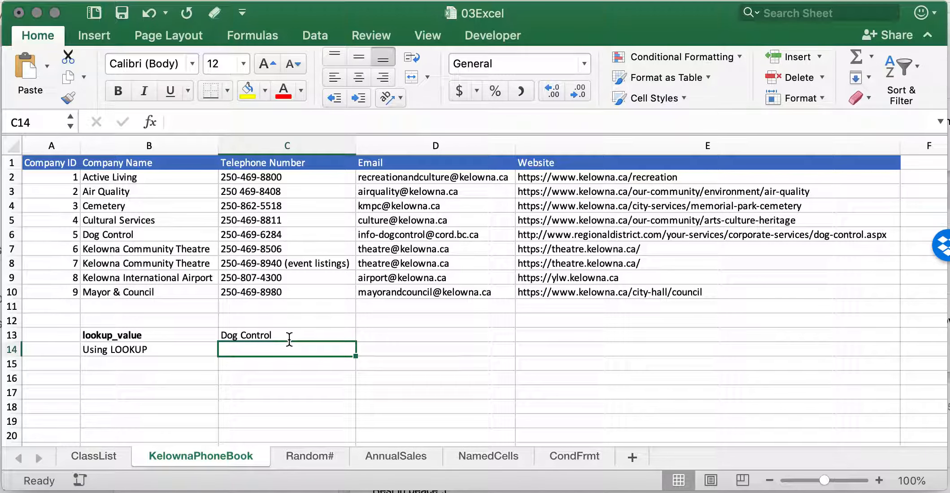
Enter =LOOKUP(C13,B2:B10,C2:C10) in cell C14 to find the telephone number for the lookup value.
type("=")
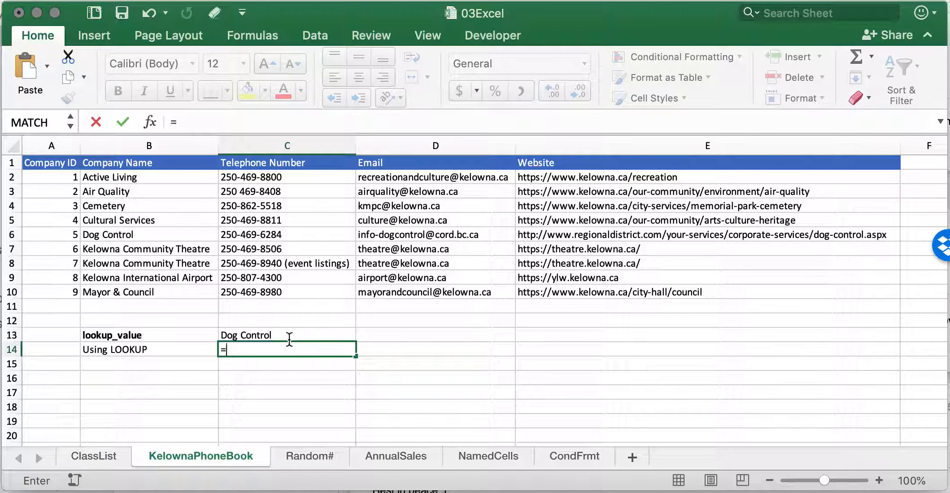
type("L")
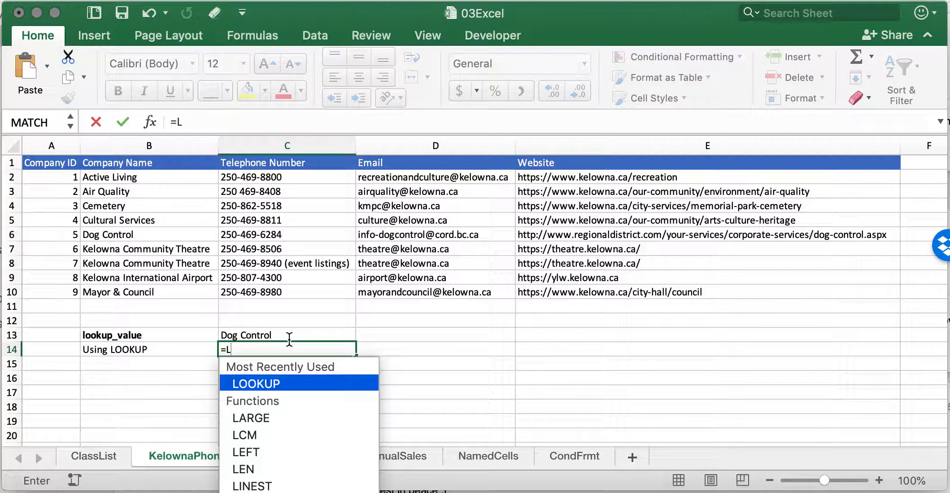
key("Tab")
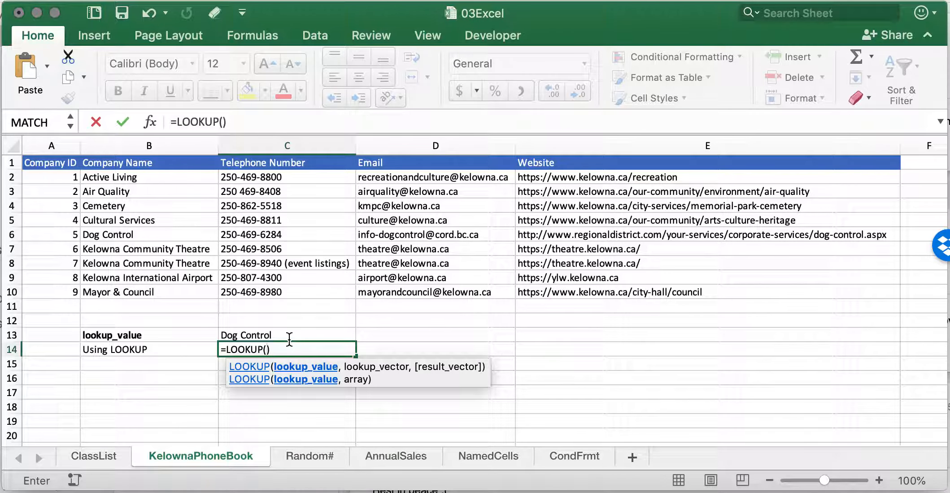
left_click(290, 339)
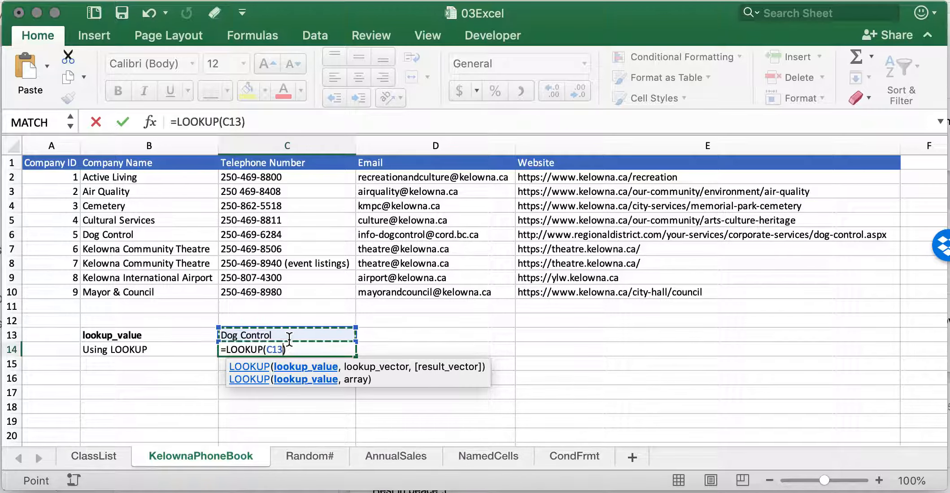
type(",")
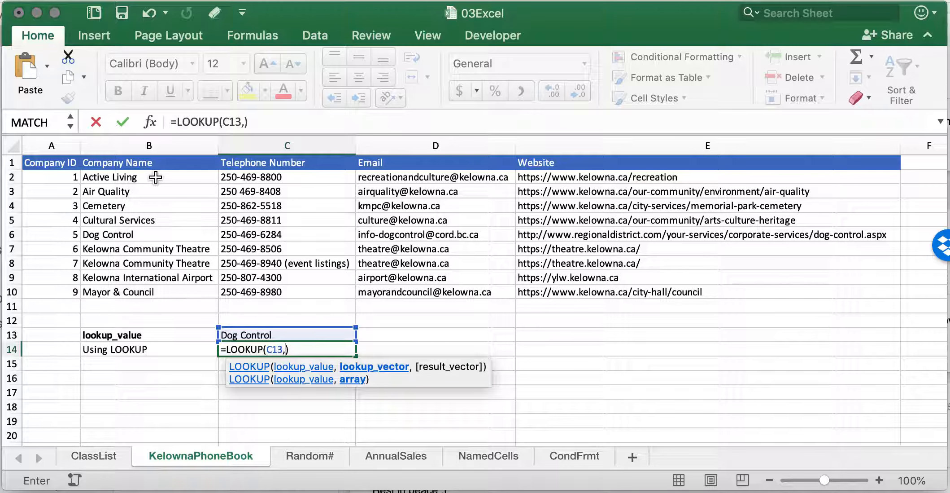
left_click_drag(155, 177, 153, 291)
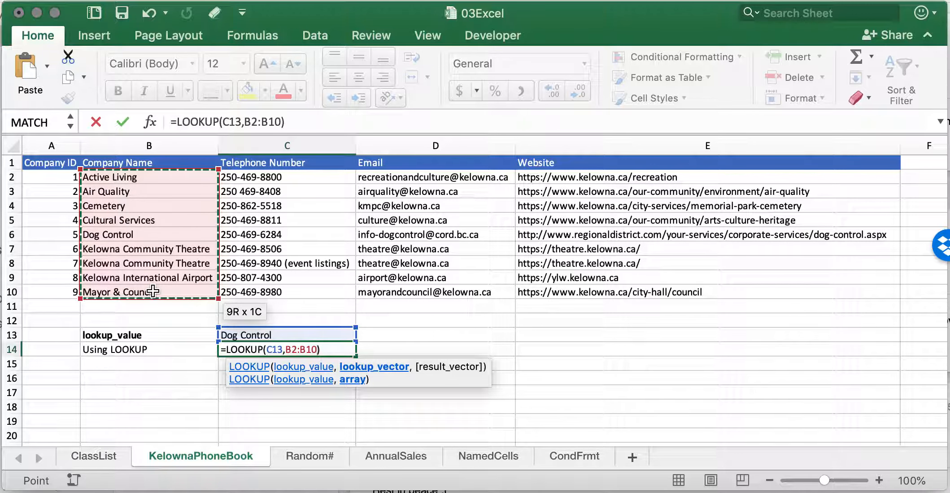
type(",")
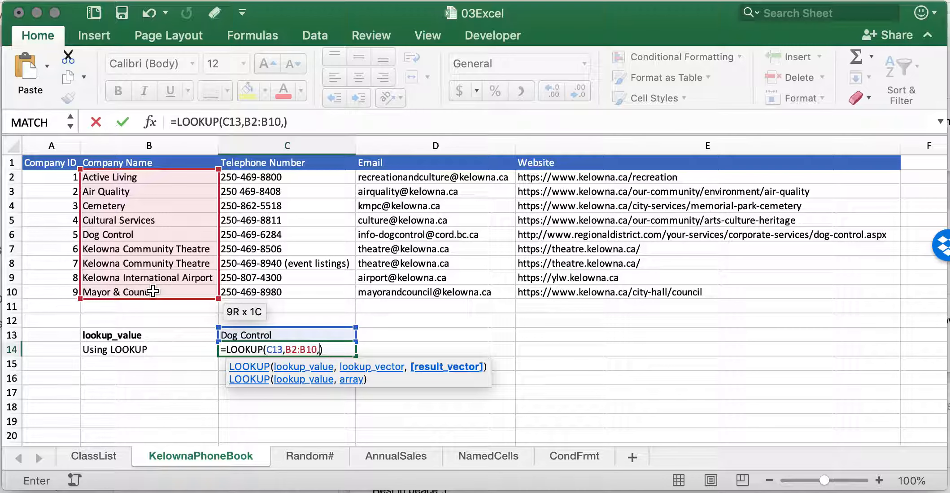
left_click_drag(264, 179, 264, 294)
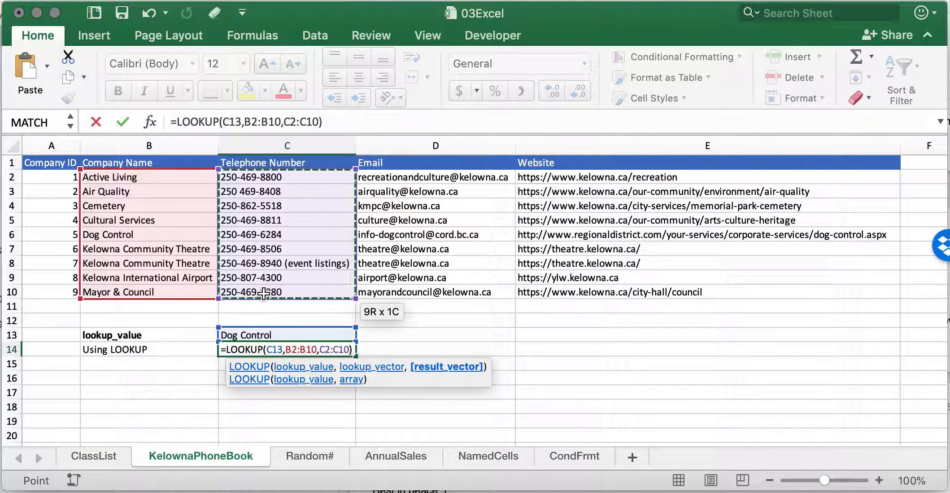
key("Return")
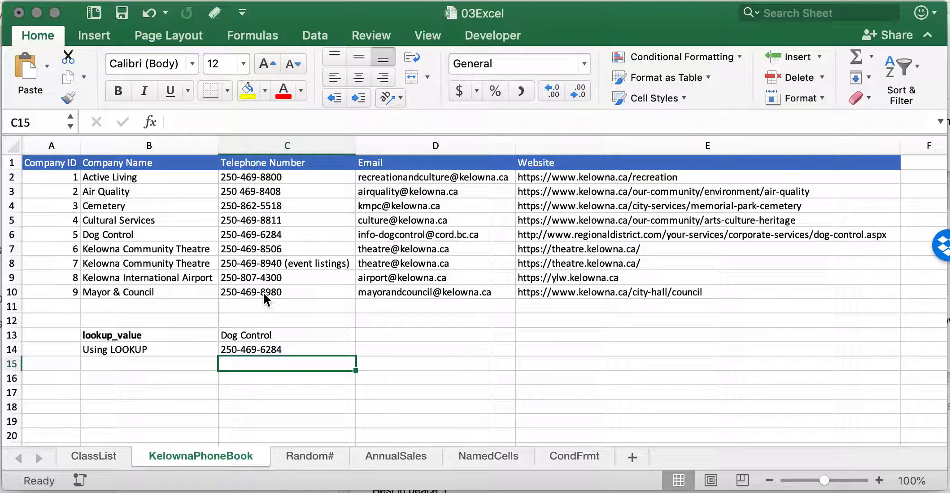
Change the result vector of the C14 formula to D2:D10 so it returns the email address.
double_click(269, 349)
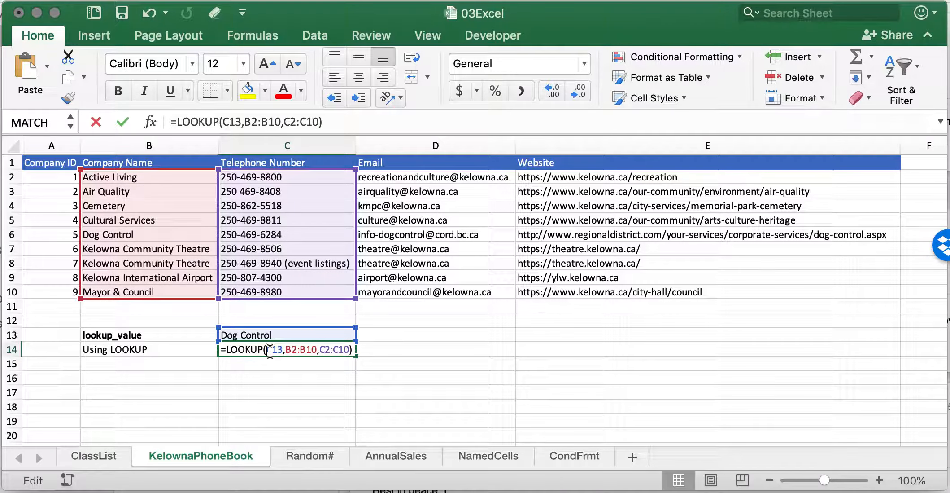
left_click(324, 349)
key("shift+Right")
key("shift+Right")
key("shift+Right")
key("shift+Right")
key("shift+Right")
key("shift+Right")
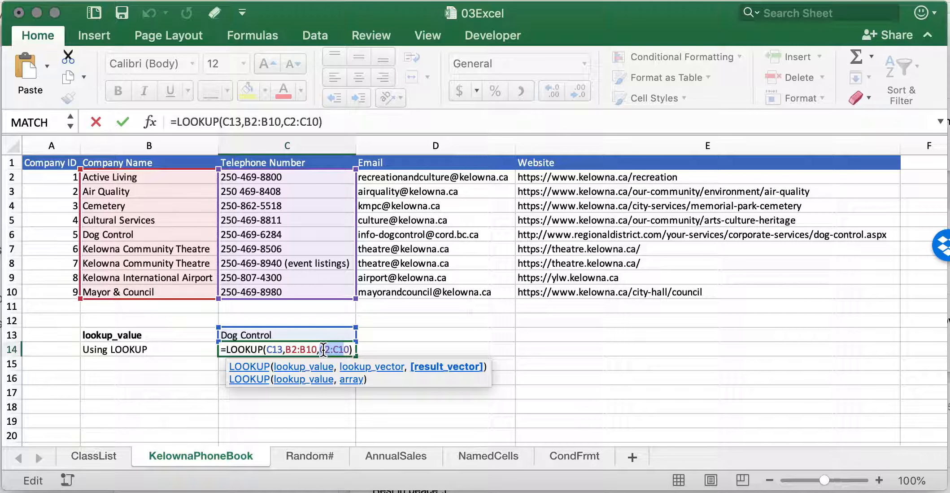
key("BackSpace")
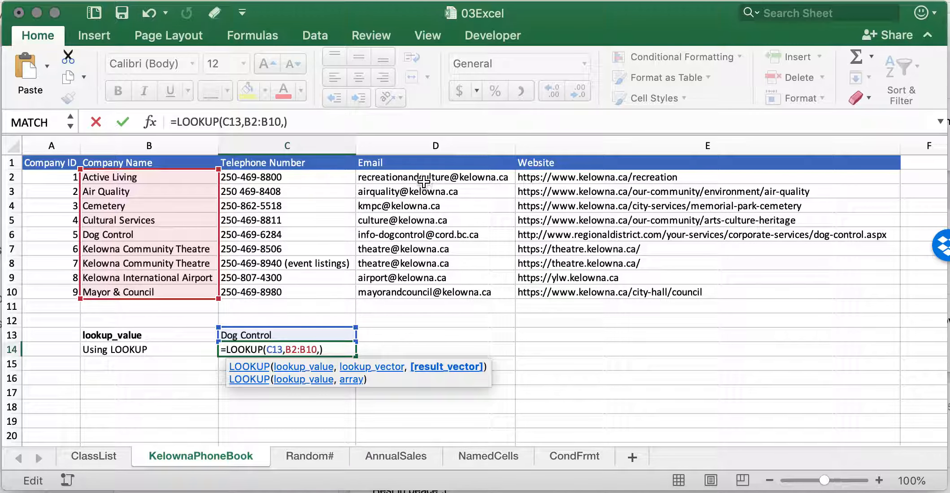
left_click_drag(419, 178, 420, 296)
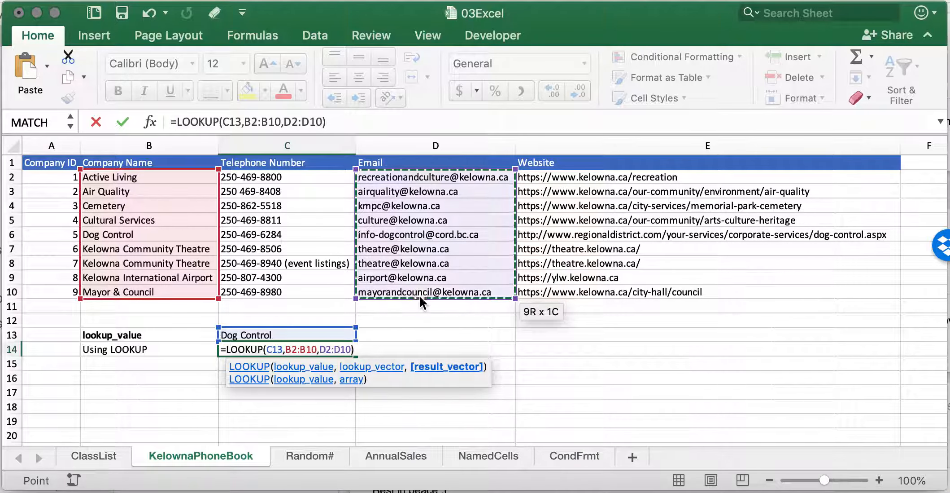
key("Return")
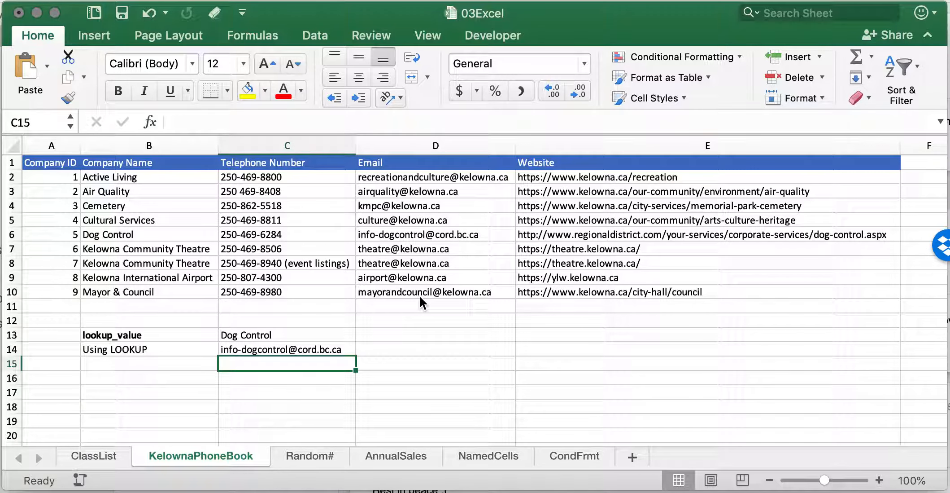
Enter =LOOKUP(C14,D2:D10,B2:B10) in cell C15 to look up the company name from the email.
key("Up")
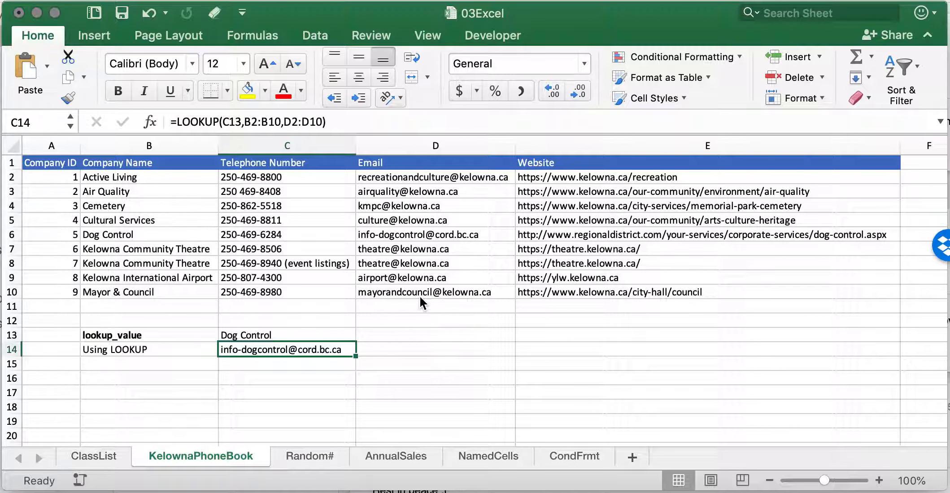
key("Down")
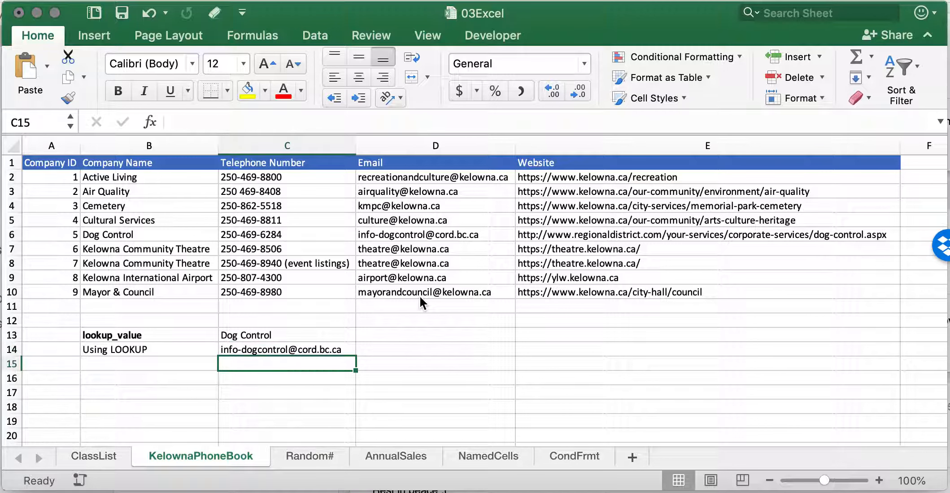
type("=L")
key("Tab")
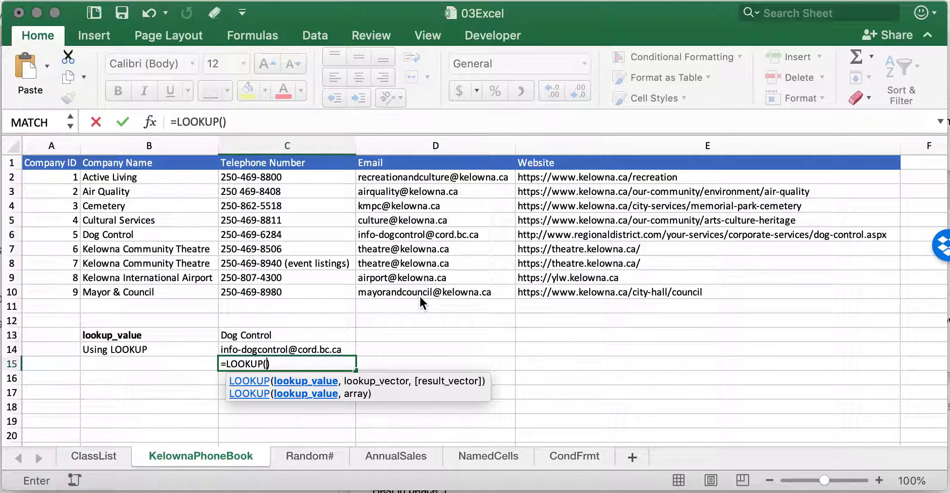
key("Up")
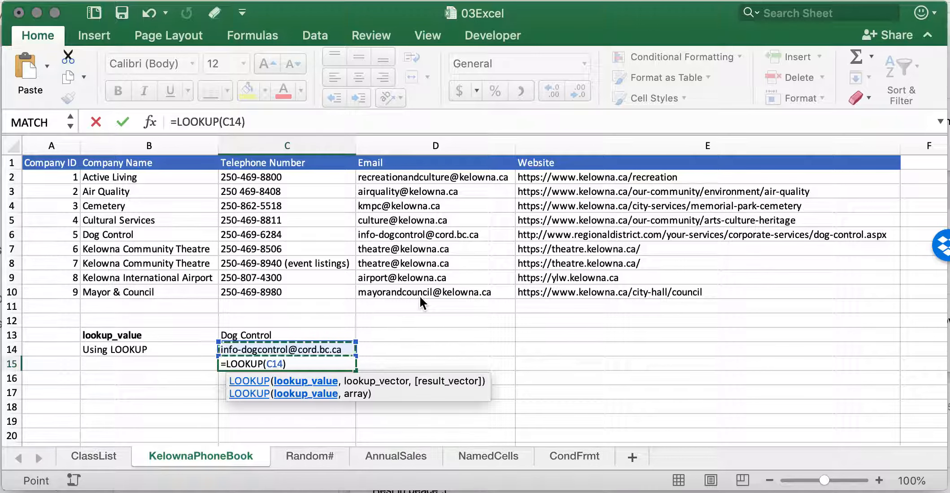
type(",")
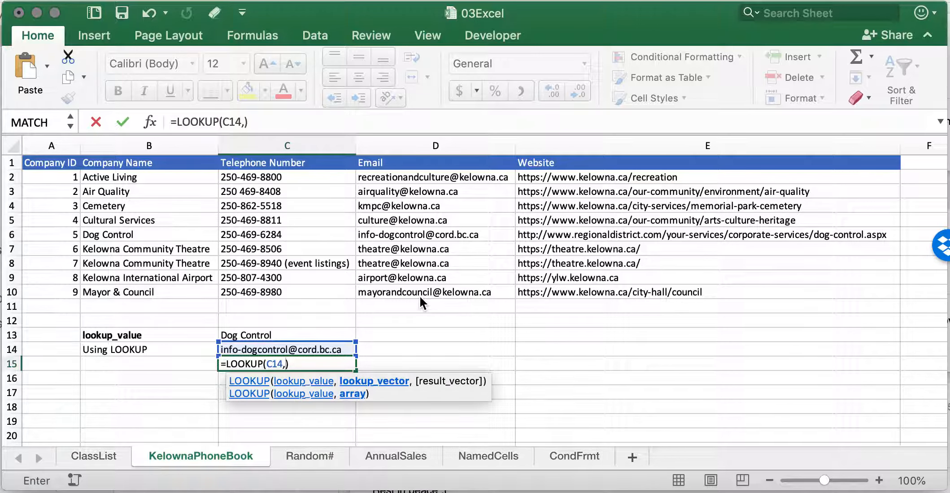
left_click_drag(412, 177, 406, 296)
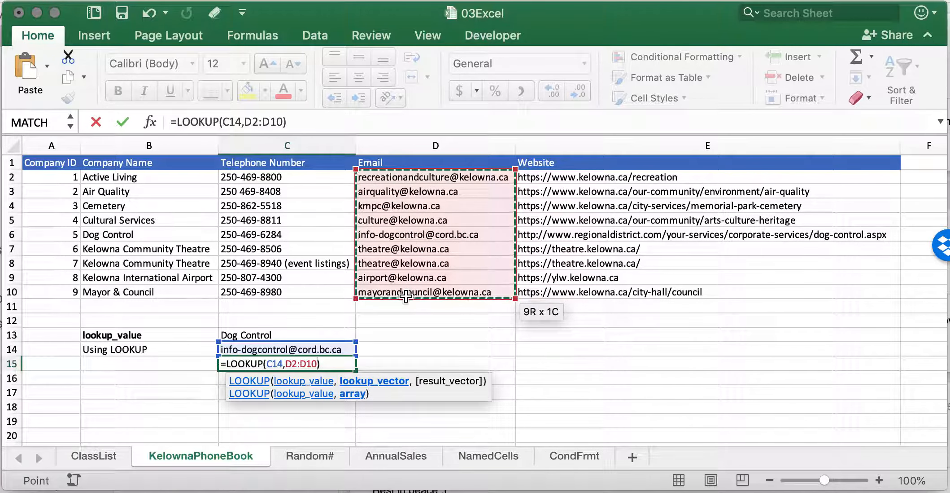
type(",")
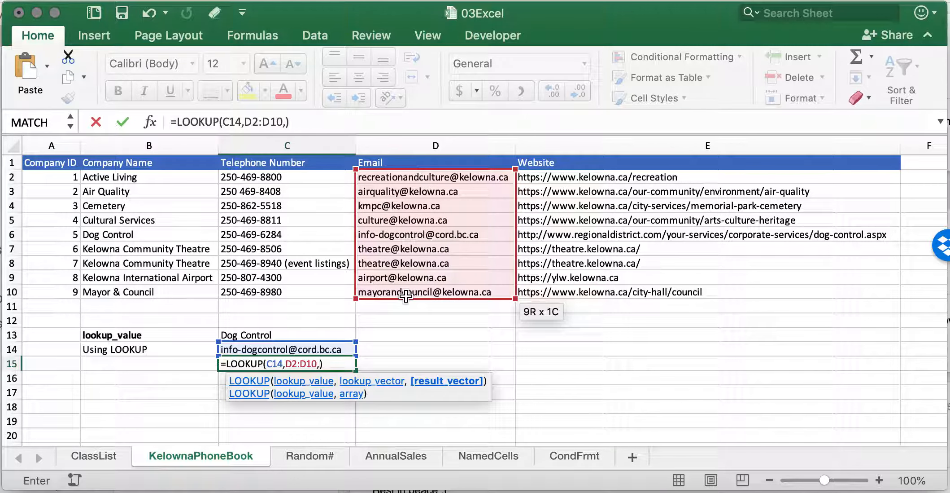
left_click(153, 179)
left_click_drag(154, 188, 155, 297)
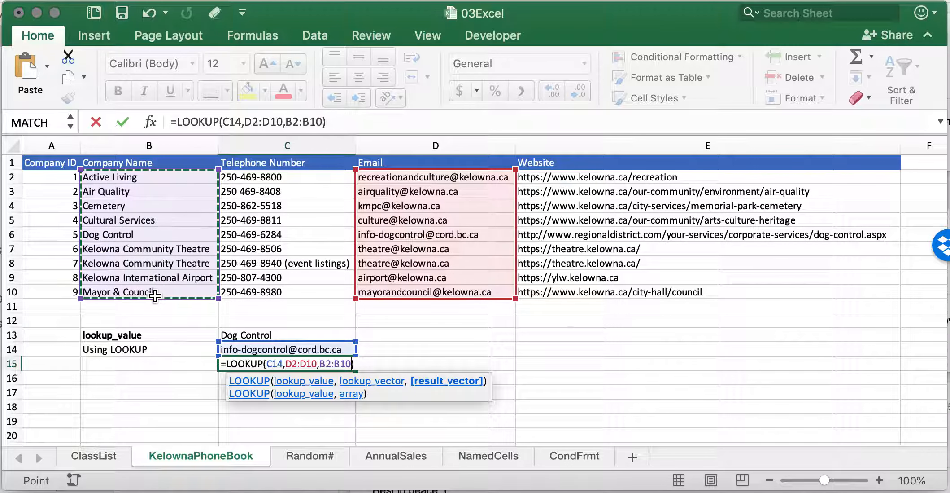
key("Return")
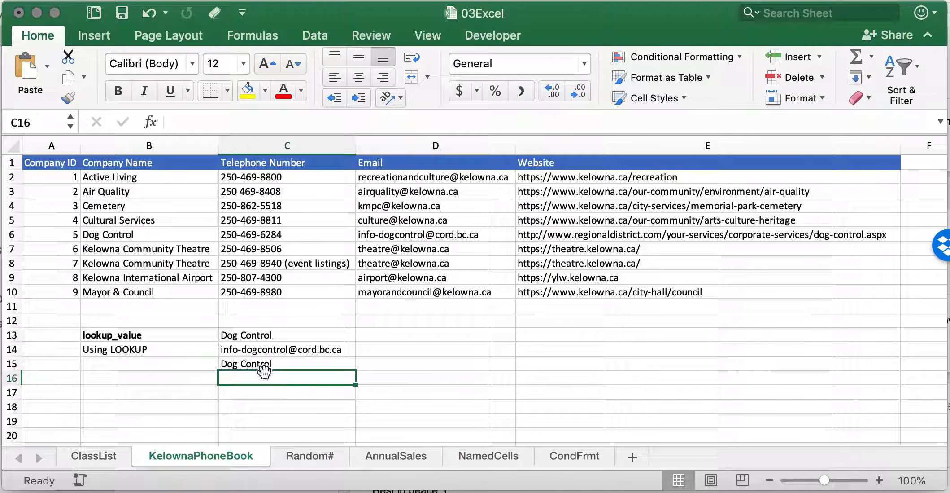
left_click(265, 351)
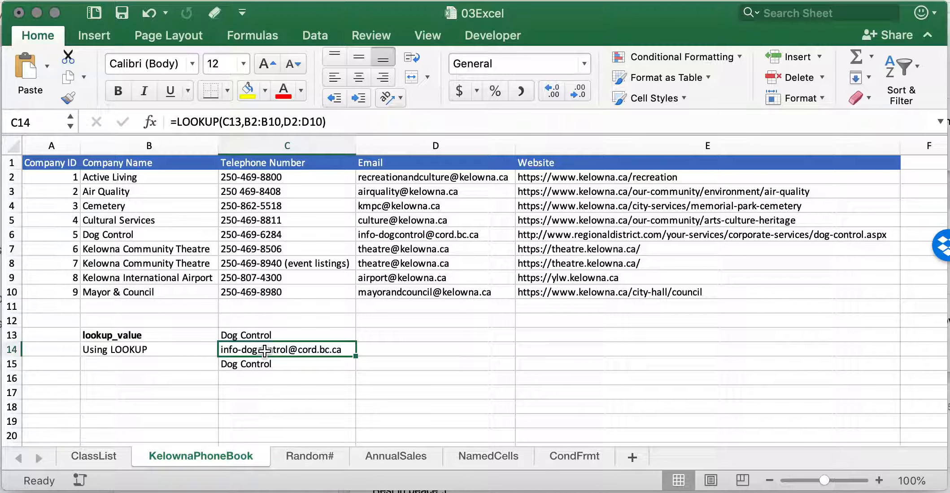
left_click(265, 363)
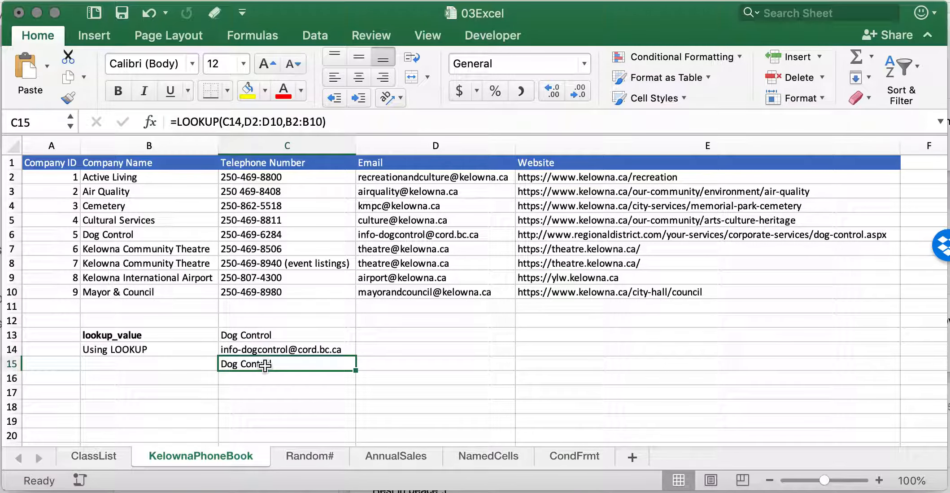